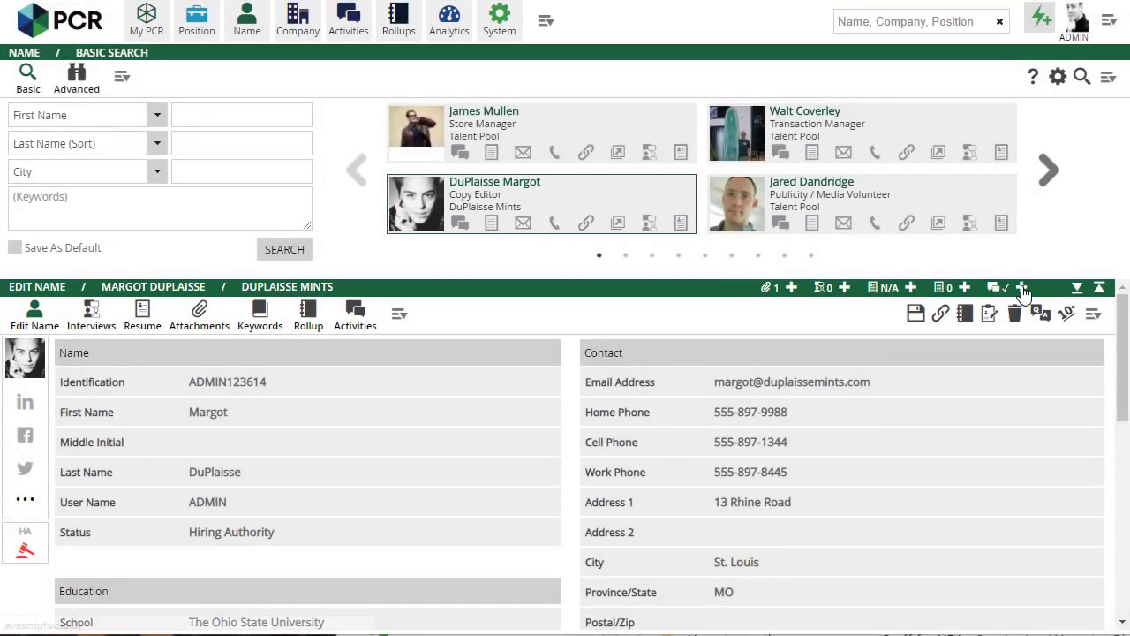
Start a new activity for the open name record and check the ADMIN user's schedule, returning to the activity form.
{"action": "left_click", "coordinate": [1023, 290]}
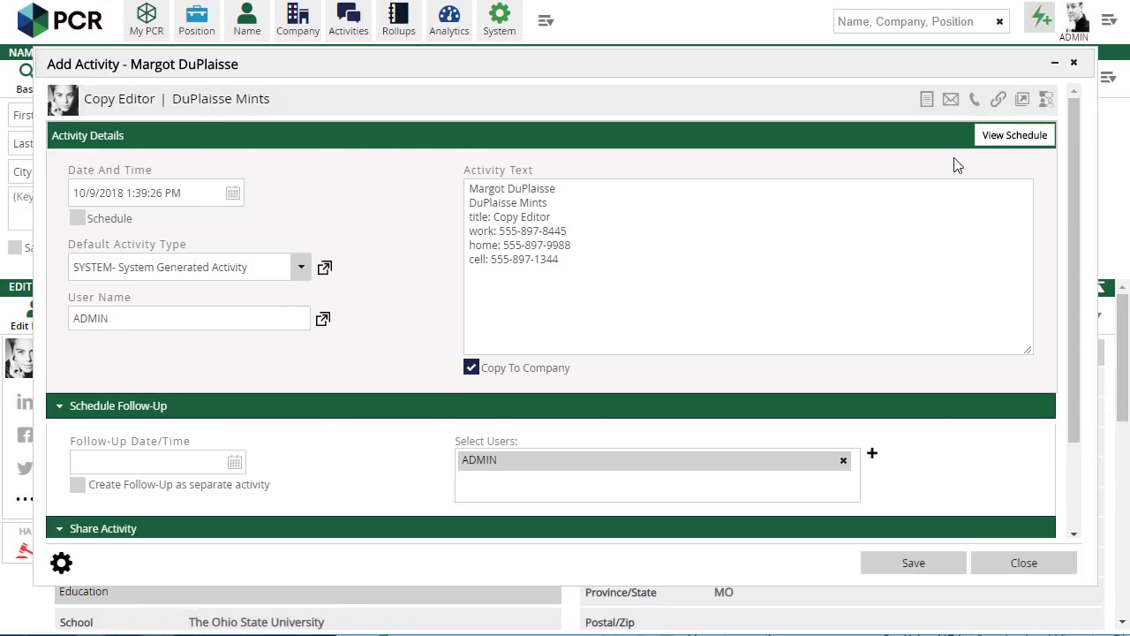
{"action": "left_click", "coordinate": [994, 155]}
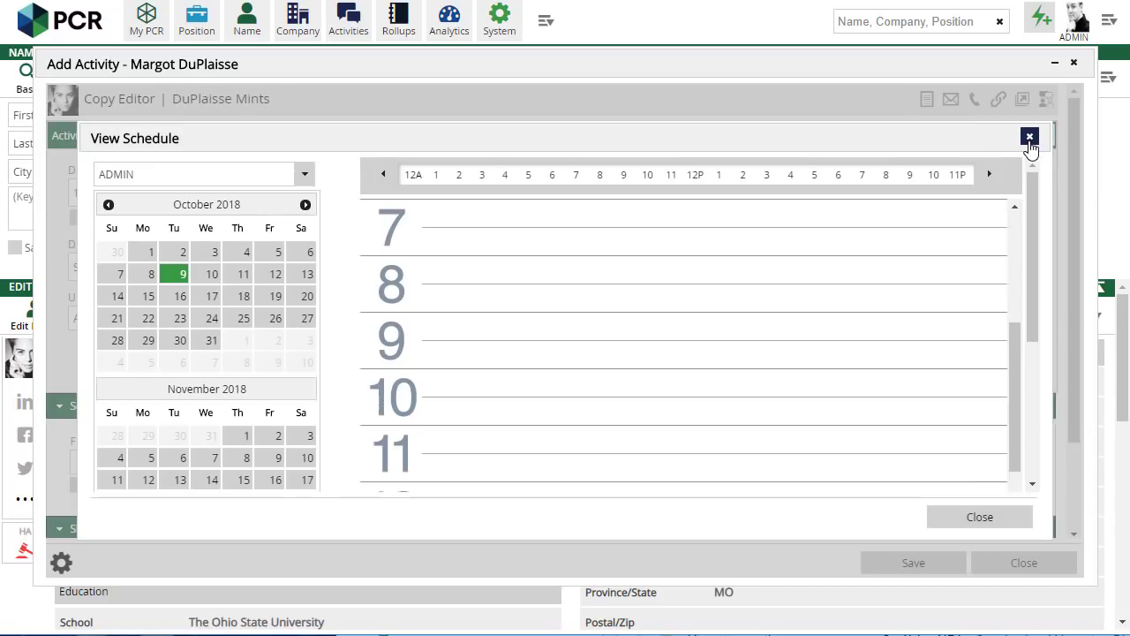
{"action": "left_click", "coordinate": [1029, 137]}
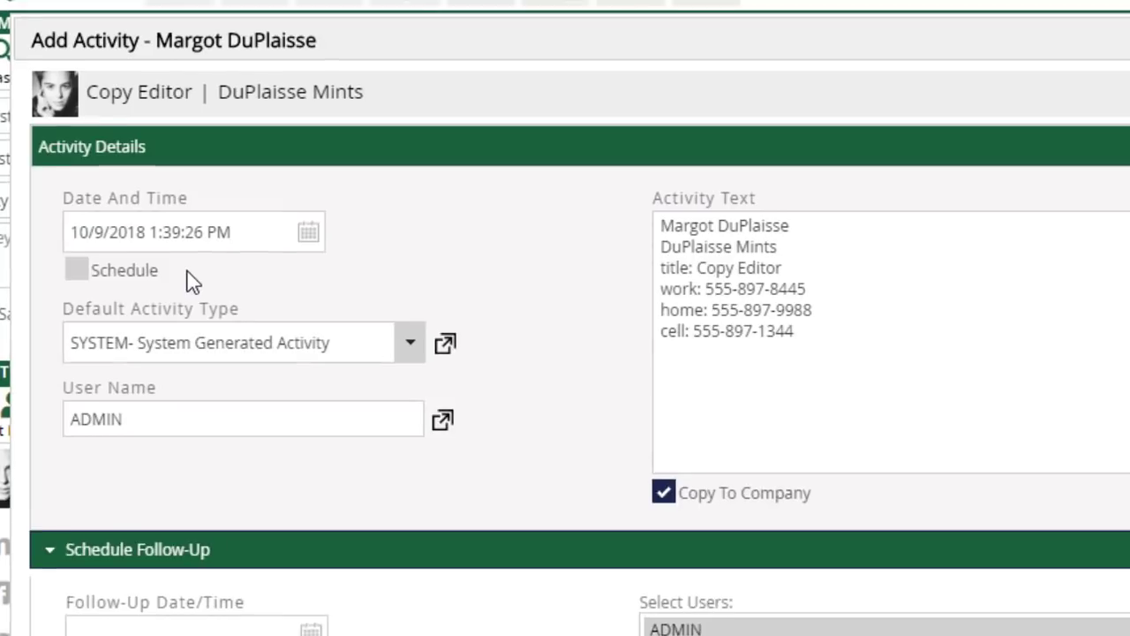
Place the activity on the schedule with a 15 min duration, the In-Person Meeting event type and an alarm 30 minutes before.
{"action": "left_click", "coordinate": [77, 270]}
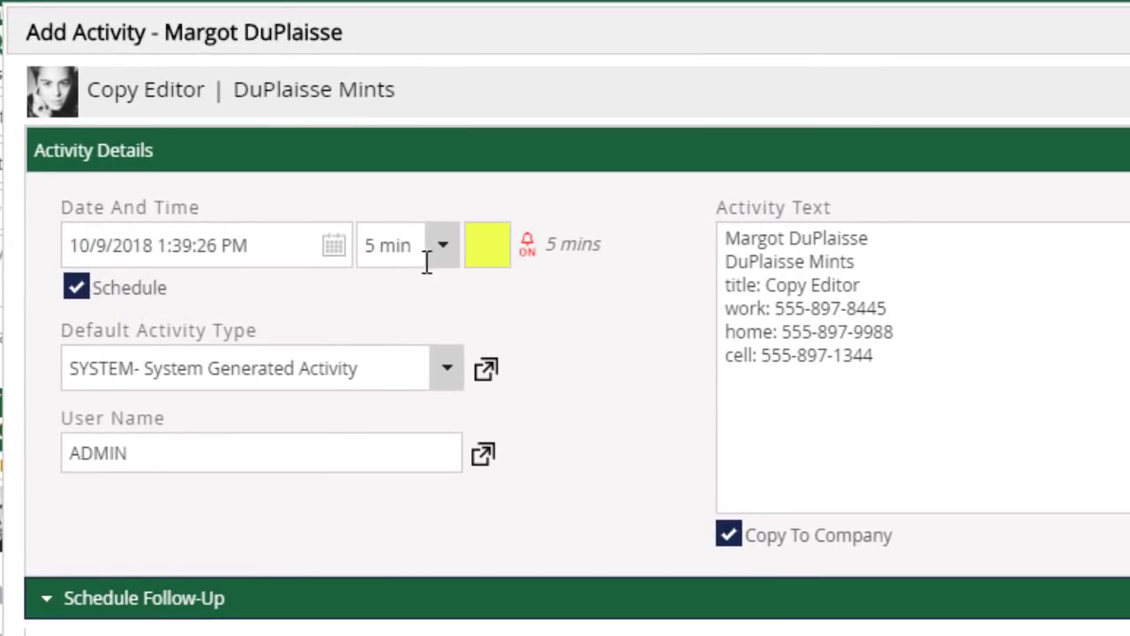
{"action": "left_click", "coordinate": [441, 250]}
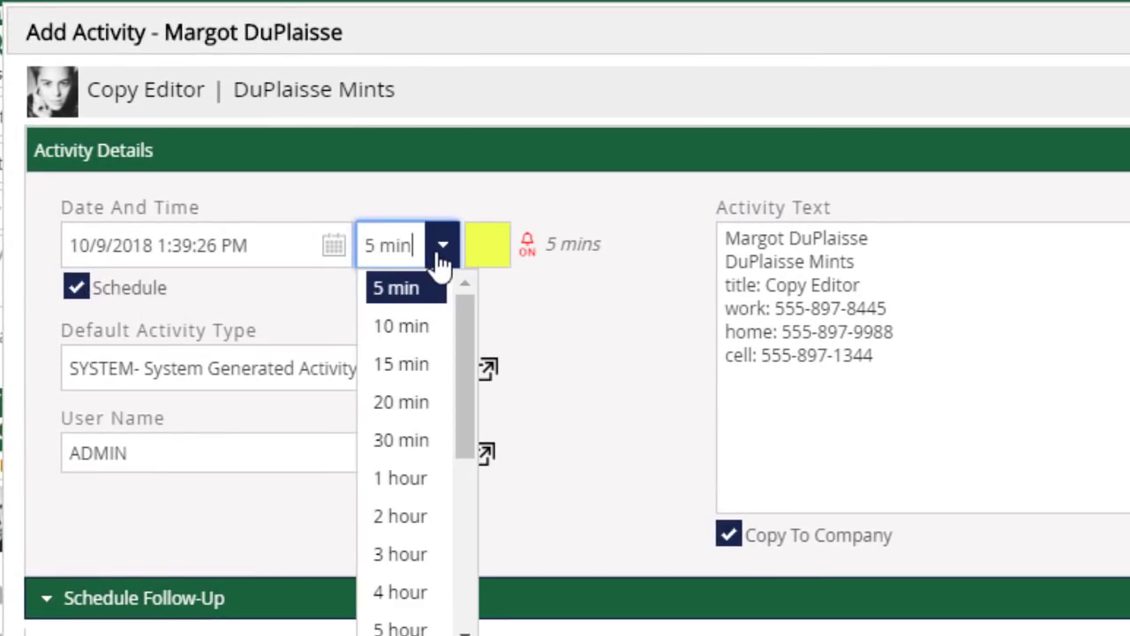
{"action": "left_click", "coordinate": [437, 365]}
{"action": "left_click", "coordinate": [489, 264]}
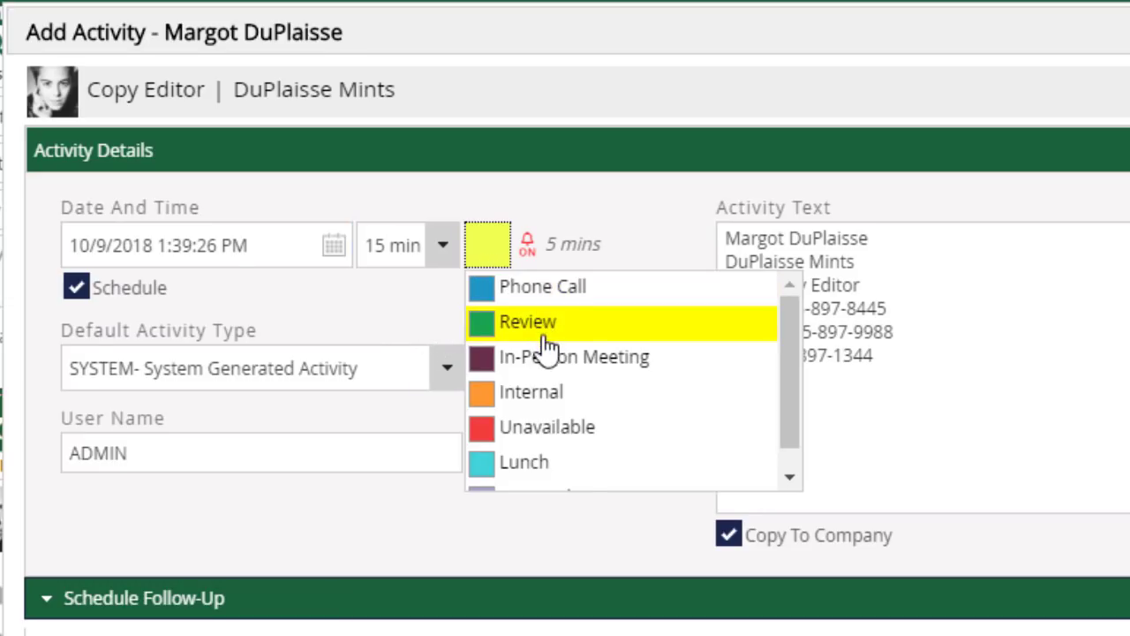
{"action": "left_click", "coordinate": [554, 375]}
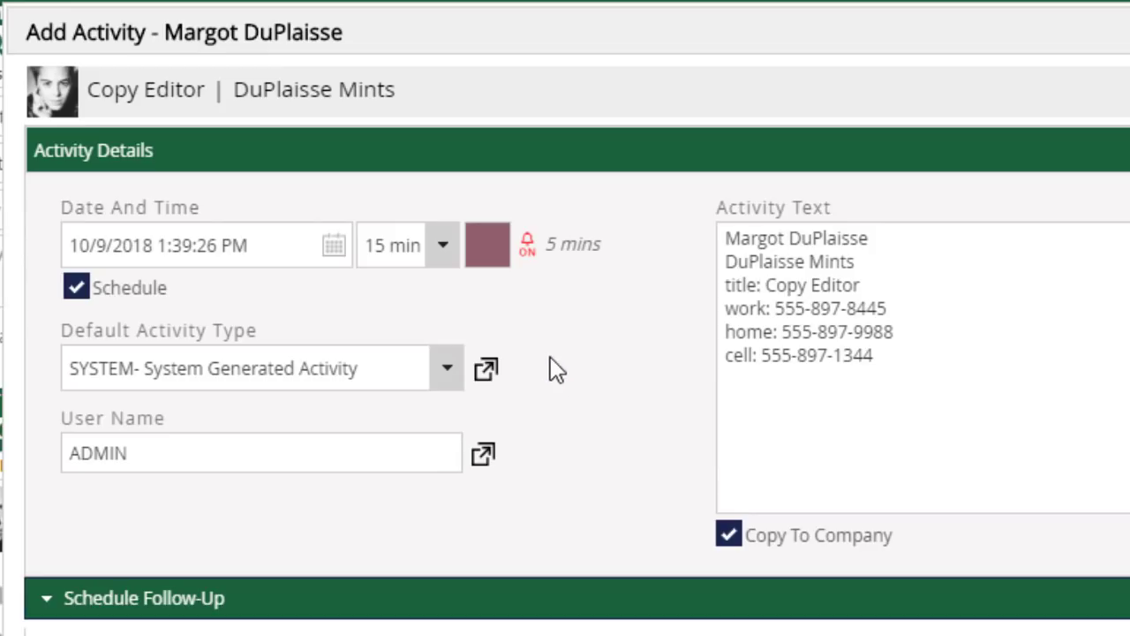
{"action": "left_click", "coordinate": [528, 254]}
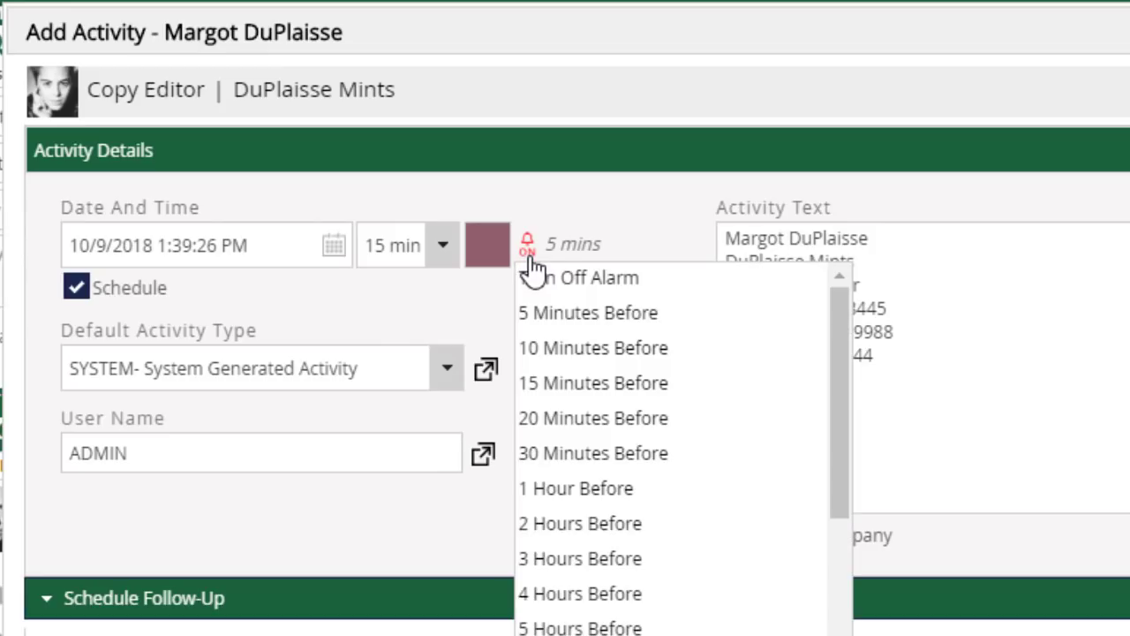
{"action": "left_click", "coordinate": [584, 455]}
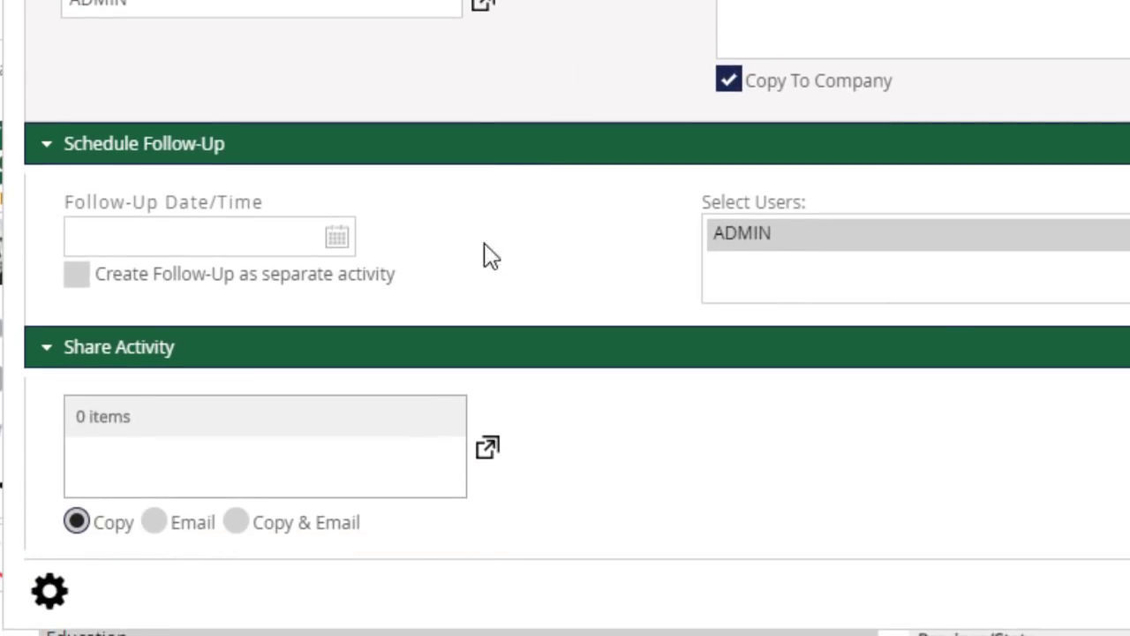
Schedule a follow-up for 10/12/2018 1:40 PM with a 10 min duration and the In-Person Meeting event type.
{"action": "left_click", "coordinate": [243, 239]}
{"action": "left_click", "coordinate": [306, 395]}
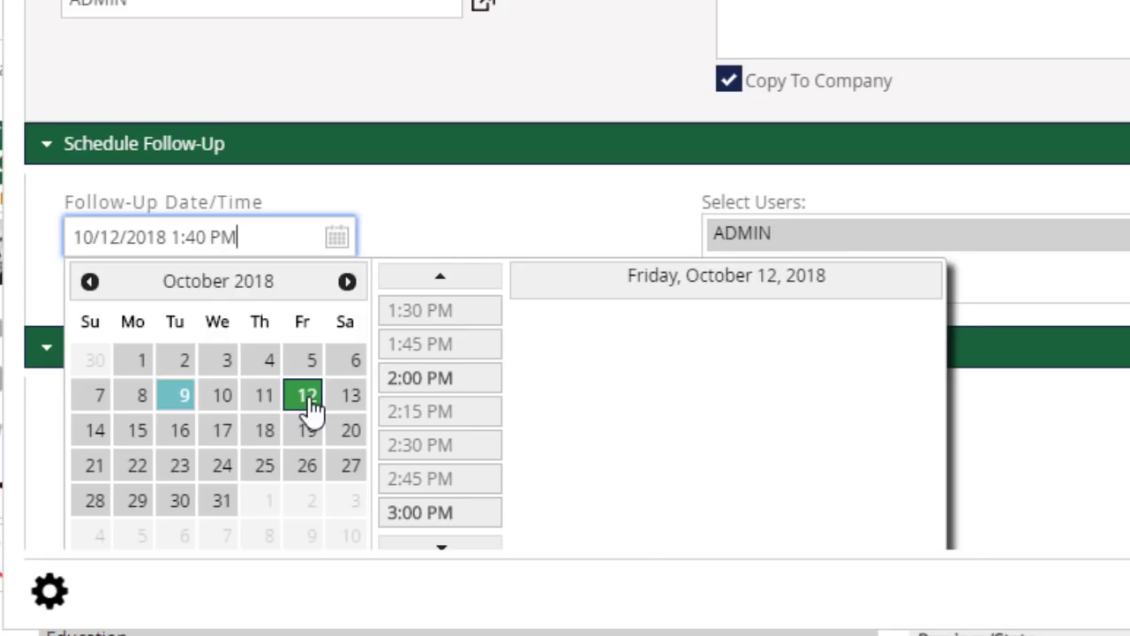
{"action": "left_click", "coordinate": [446, 240]}
{"action": "left_click", "coordinate": [424, 318]}
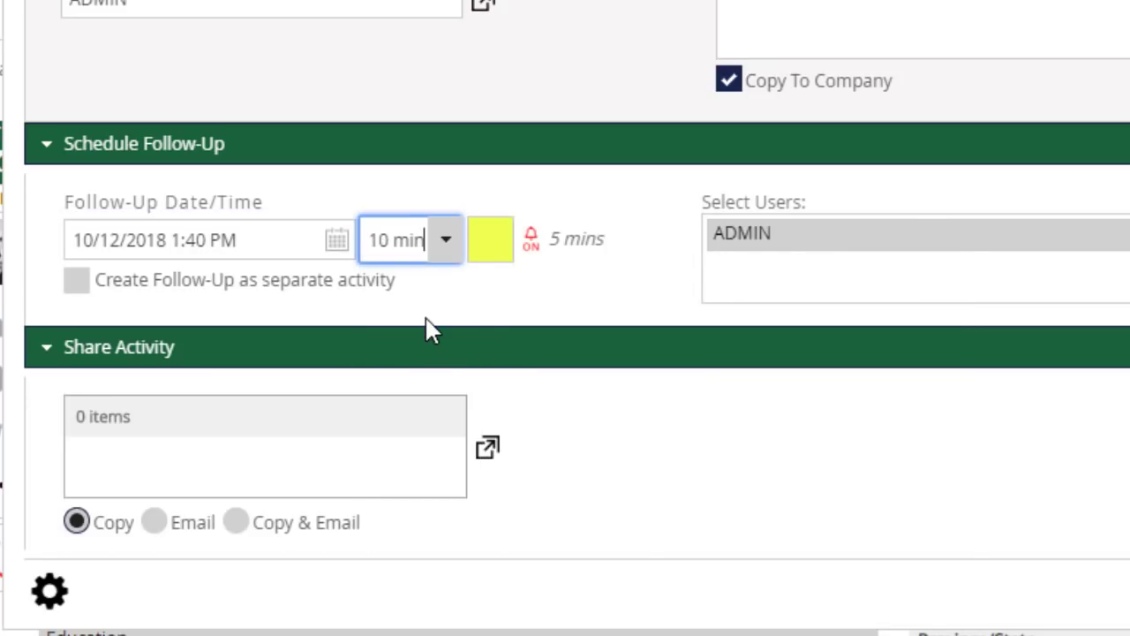
{"action": "left_click", "coordinate": [488, 252]}
{"action": "left_click", "coordinate": [548, 351]}
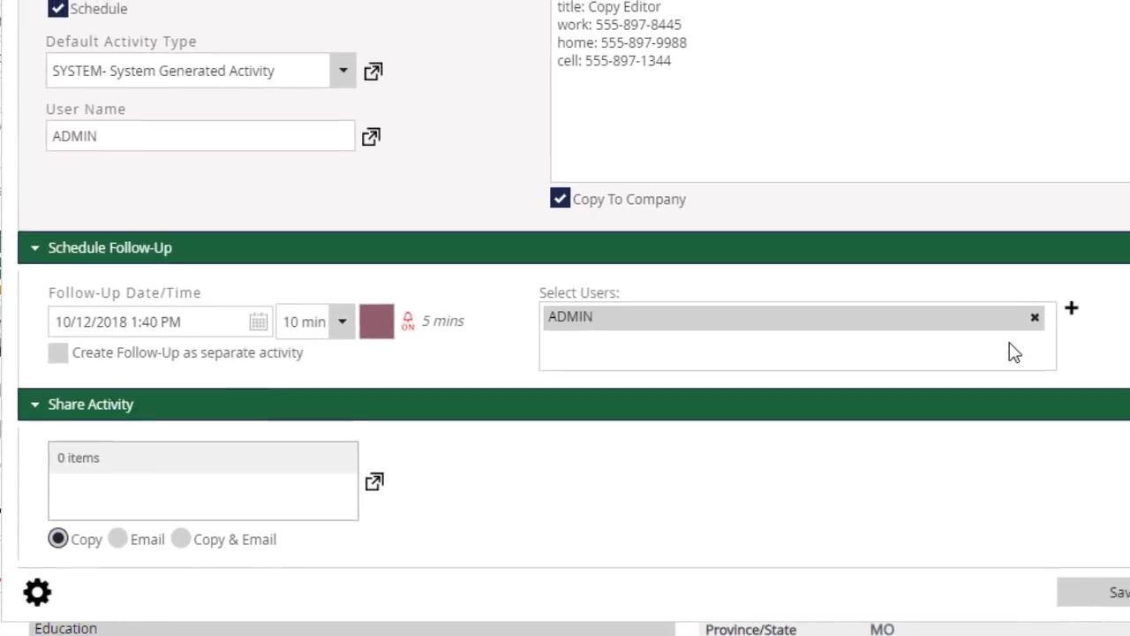
Add the users KEYS and CPOOL to the follow-up and choose to create it as a separate activity.
{"action": "left_click", "coordinate": [1071, 308]}
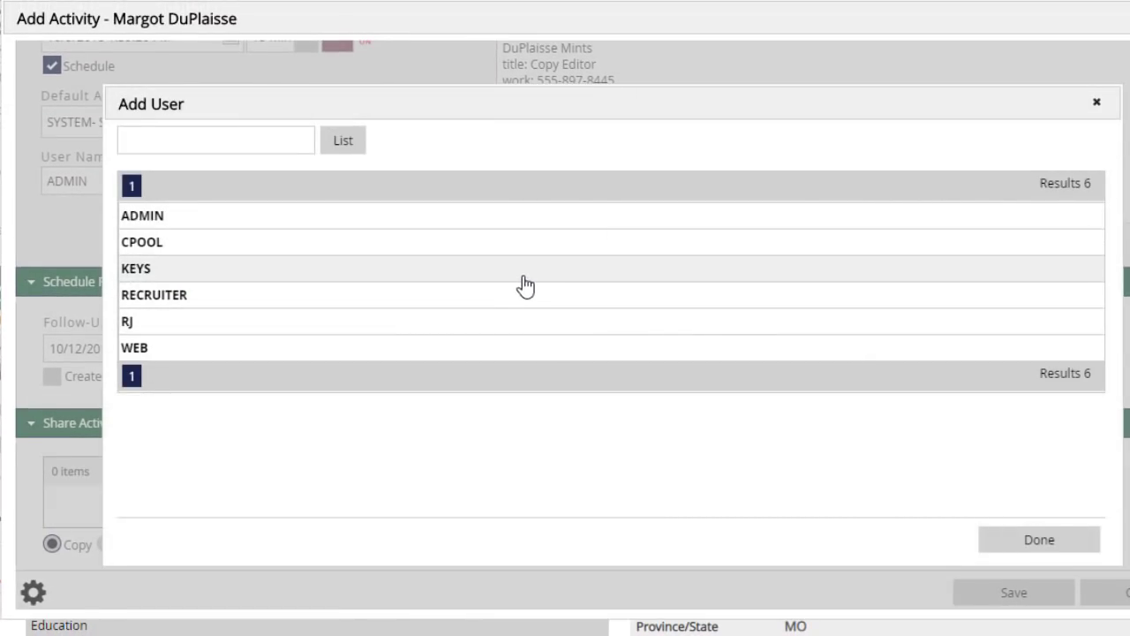
{"action": "left_click", "coordinate": [503, 271]}
{"action": "left_click", "coordinate": [488, 245], "text": "ctrl"}
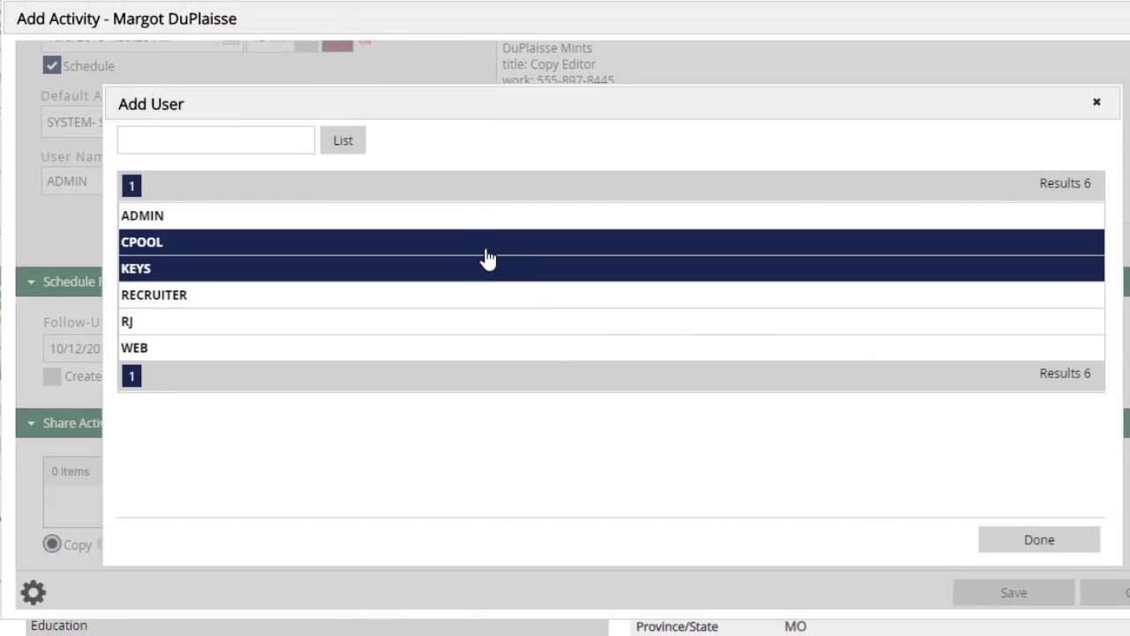
{"action": "left_click", "coordinate": [1031, 540]}
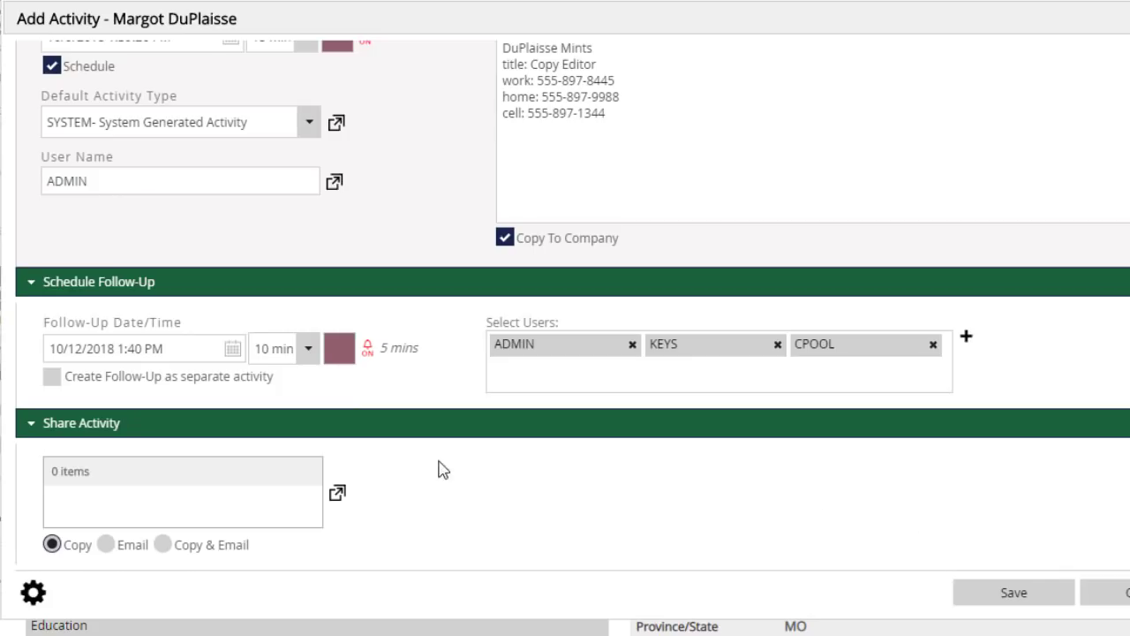
{"action": "left_click", "coordinate": [219, 386]}
In the activity defaults, move the Personal event type ahead of Unavailable and add a Web Chat event type placed directly after Personal.
{"action": "left_click", "coordinate": [35, 594]}
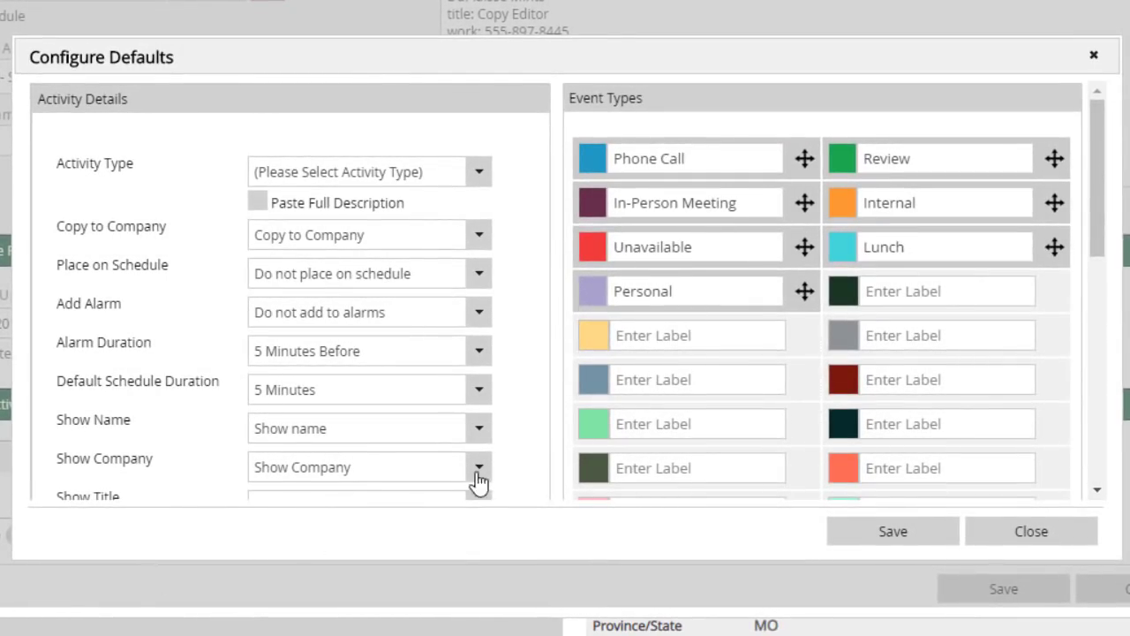
{"action": "left_click_drag", "start_coordinate": [803, 293], "coordinate": [803, 247]}
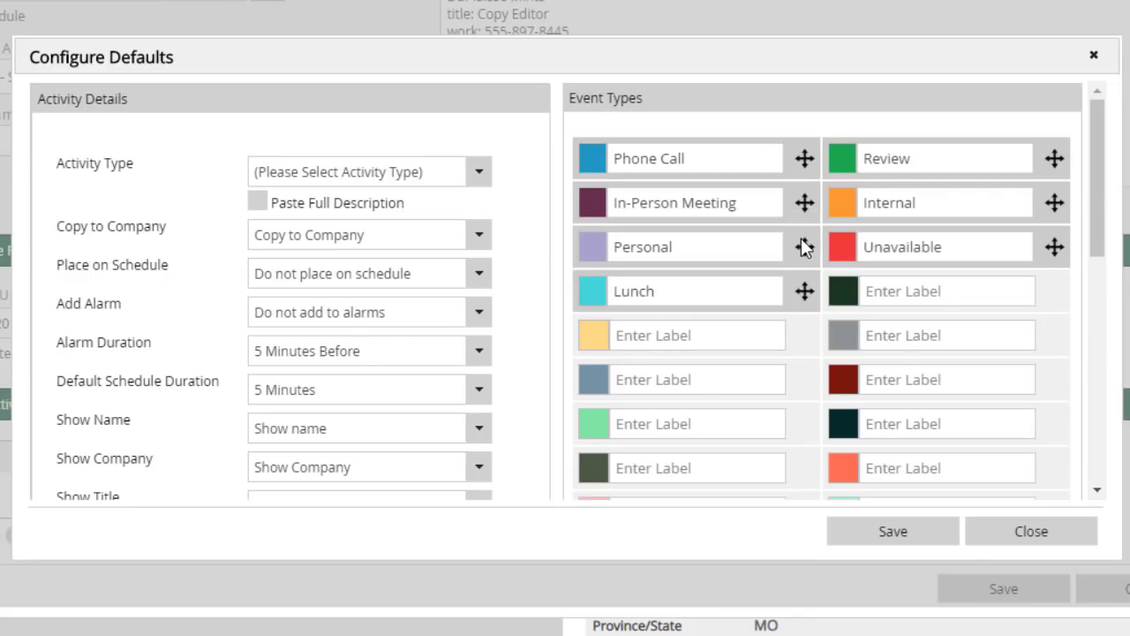
{"action": "left_click", "coordinate": [915, 290]}
{"action": "type", "text": "Web Chat"}
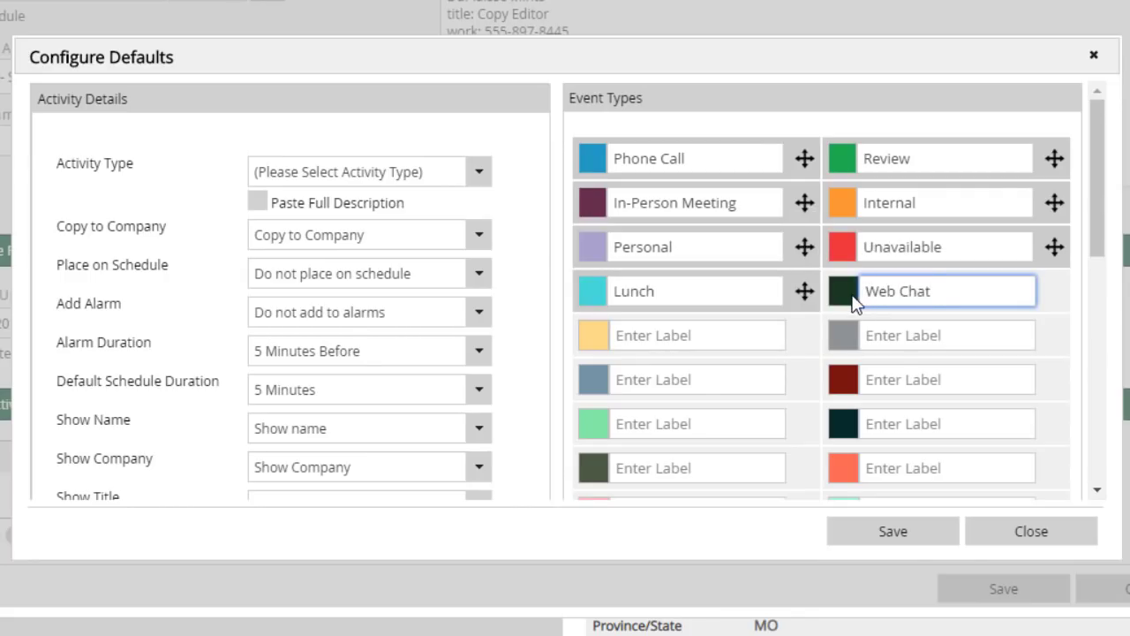
{"action": "key", "text": "Return"}
{"action": "left_click_drag", "start_coordinate": [843, 305], "coordinate": [840, 256]}
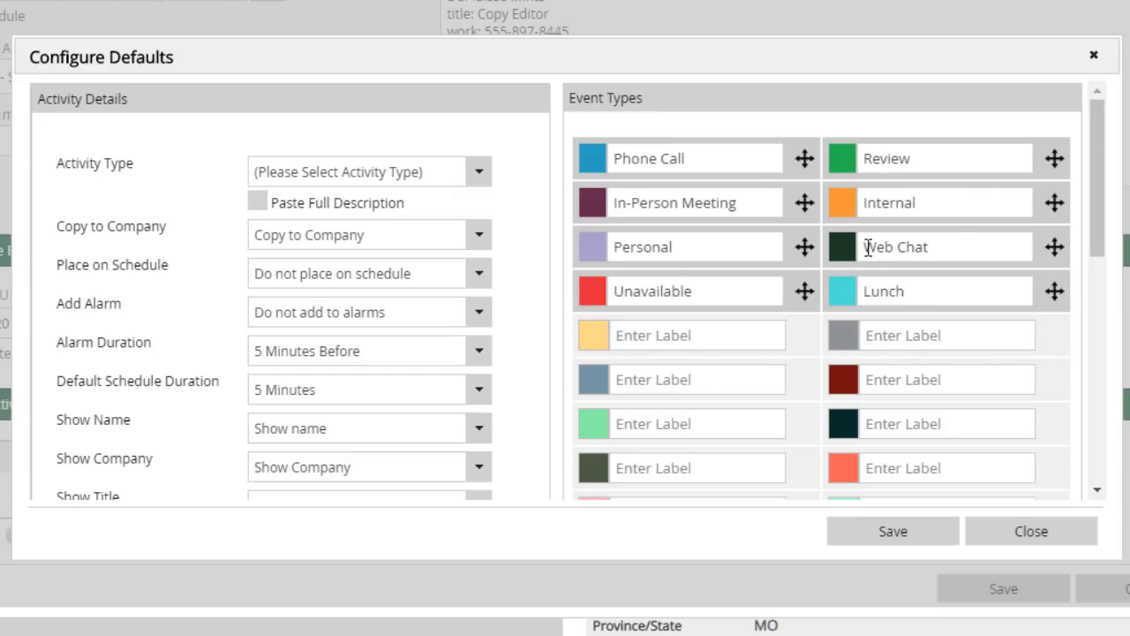
{"action": "left_click_drag", "start_coordinate": [1098, 199], "coordinate": [1116, 399]}
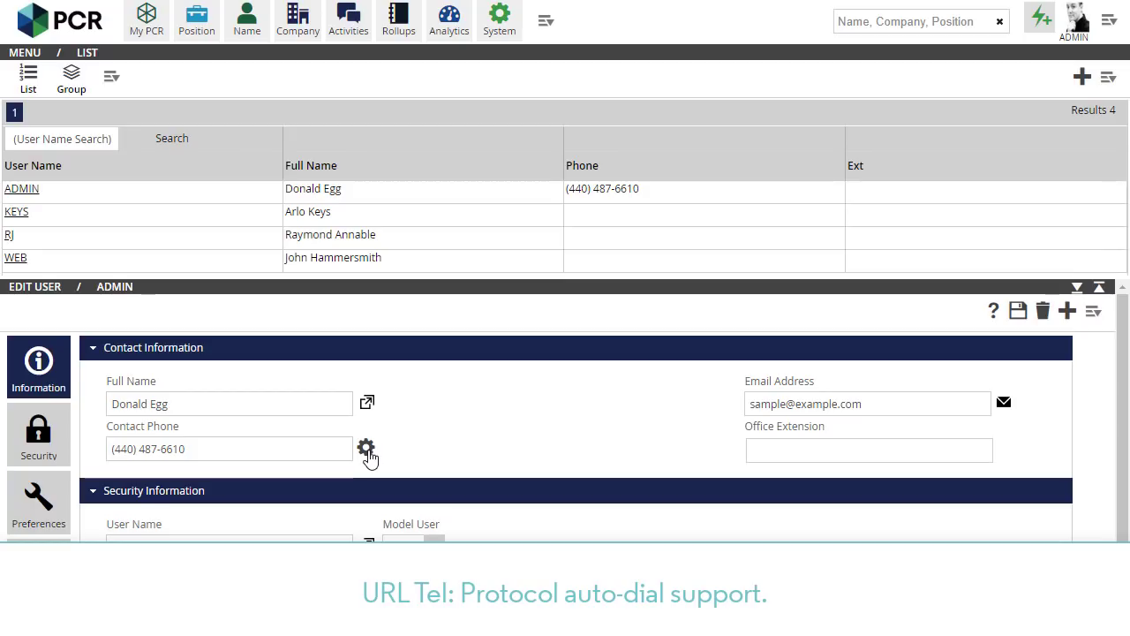
Enable hyperlink tel: links for phone numbers in the ADMIN user's telephone settings and save them.
{"action": "left_click", "coordinate": [369, 455]}
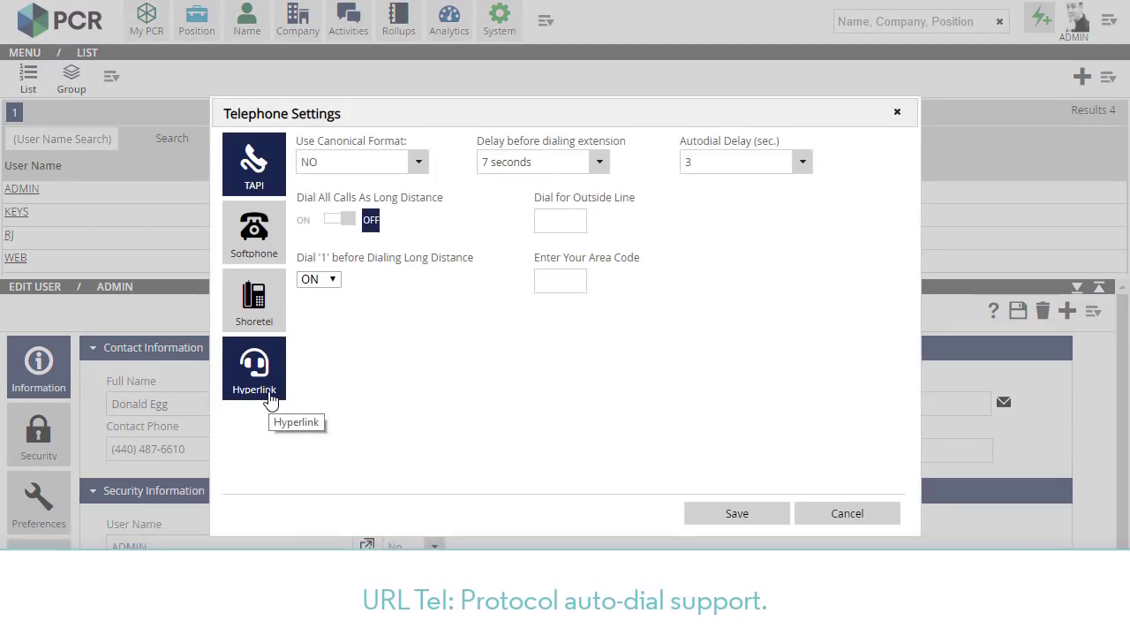
{"action": "left_click", "coordinate": [271, 399]}
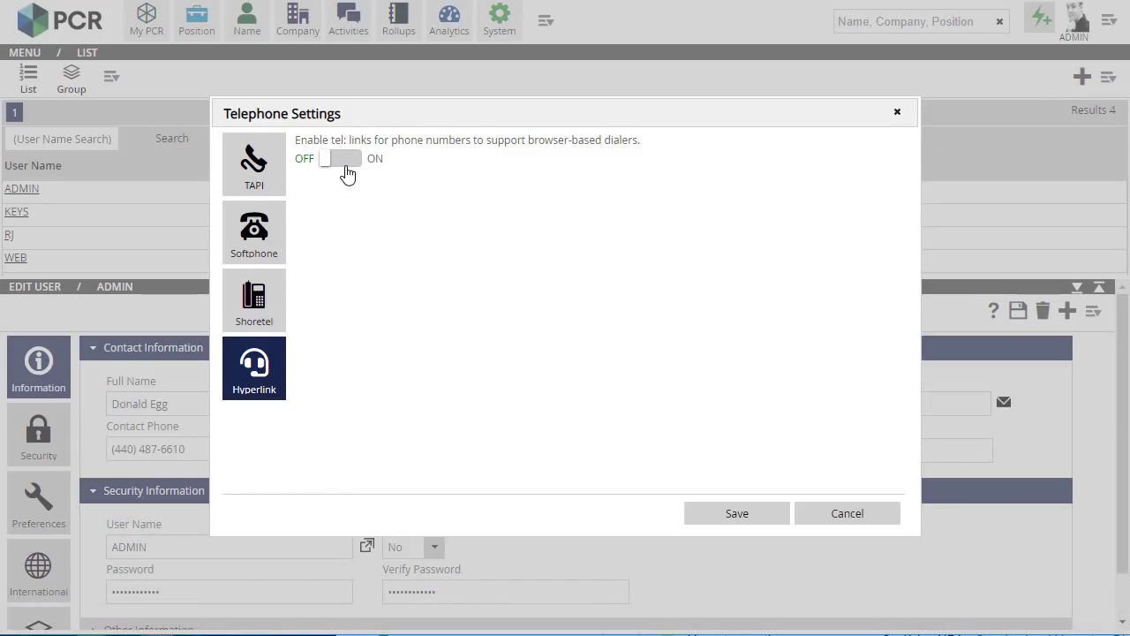
{"action": "left_click", "coordinate": [346, 170]}
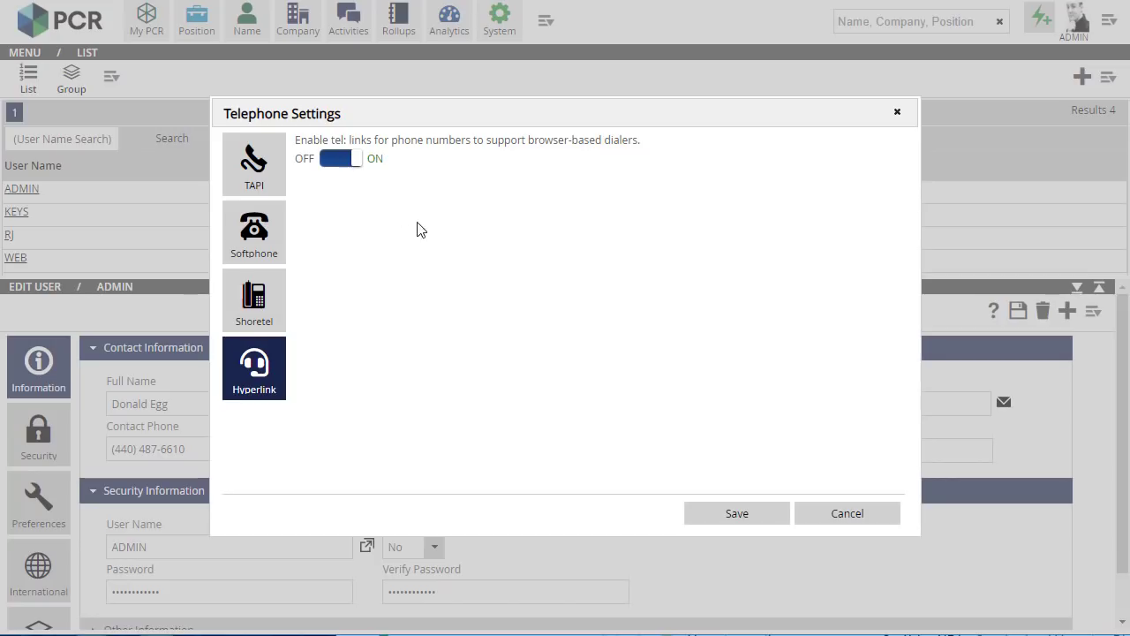
{"action": "left_click", "coordinate": [724, 516]}
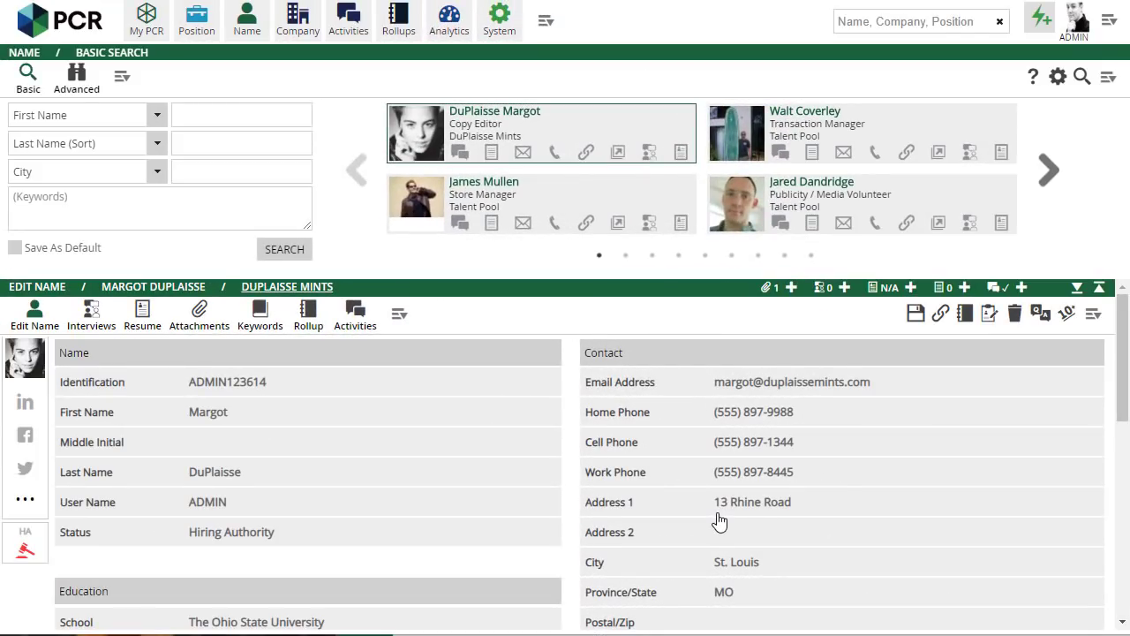
{"action": "mouse_move", "coordinate": [1086, 413]}
{"action": "left_click", "coordinate": [1091, 416]}
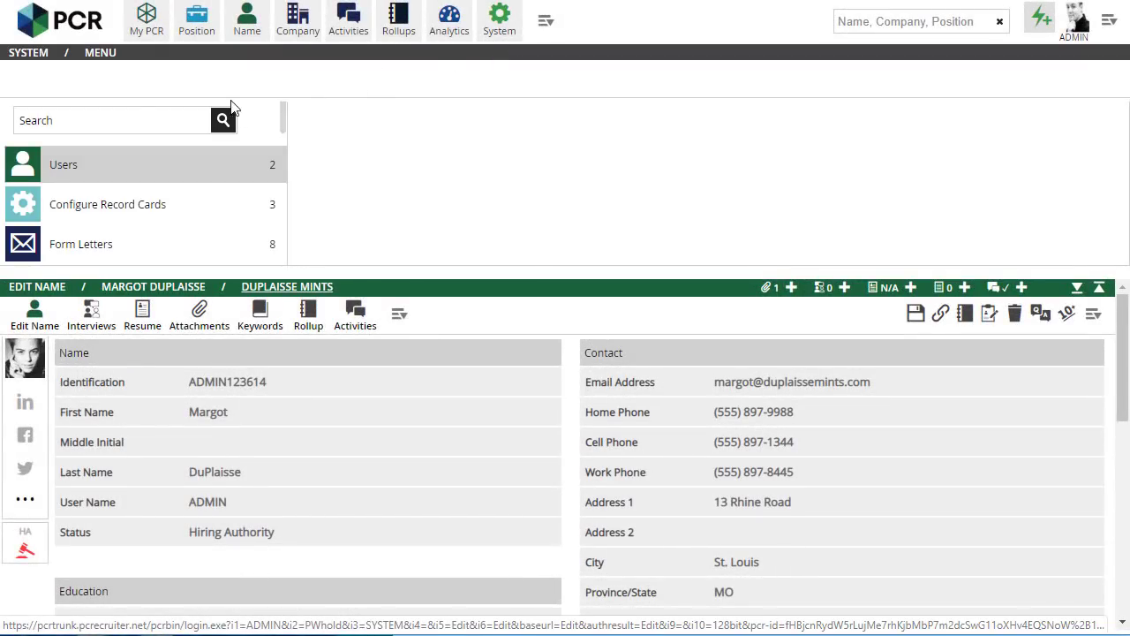
Search the system settings for "roll" and open Rollup List Global Stage Setup.
{"action": "left_click", "coordinate": [135, 119]}
{"action": "type", "text": "roll"}
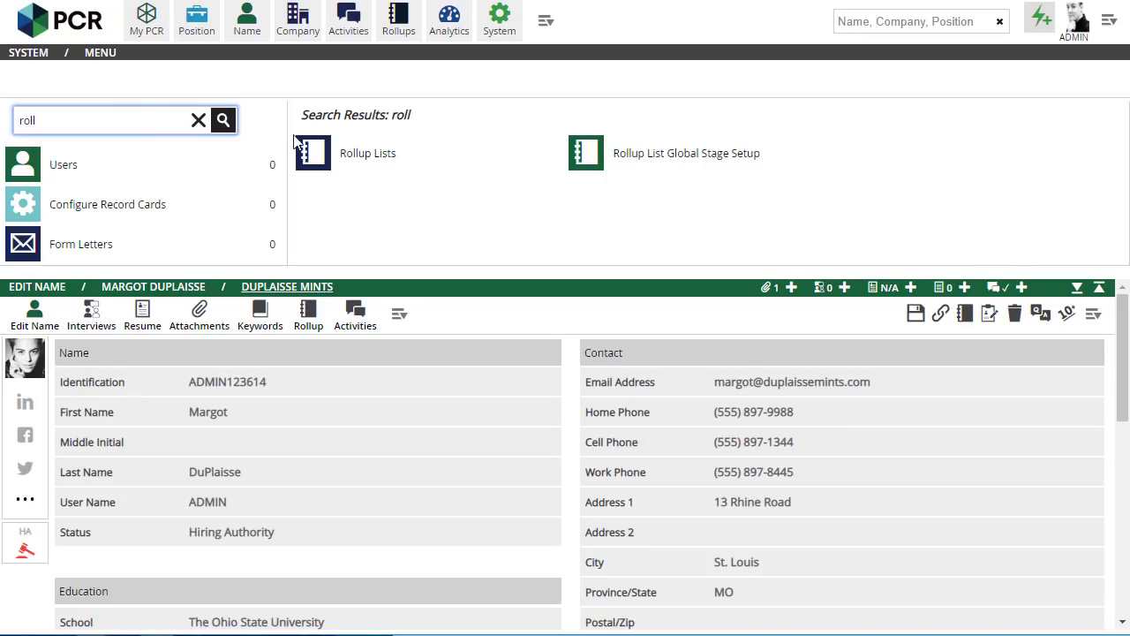
{"action": "left_click", "coordinate": [607, 168]}
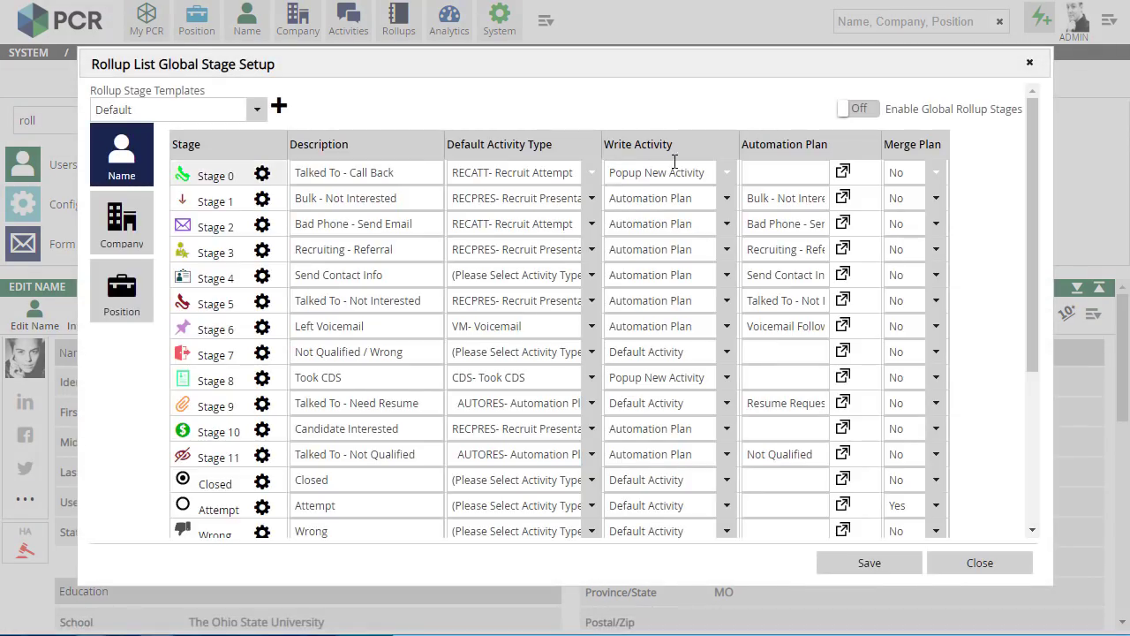
Enable global rollup stages and select the Marketing rollup stage template.
{"action": "left_click", "coordinate": [863, 115]}
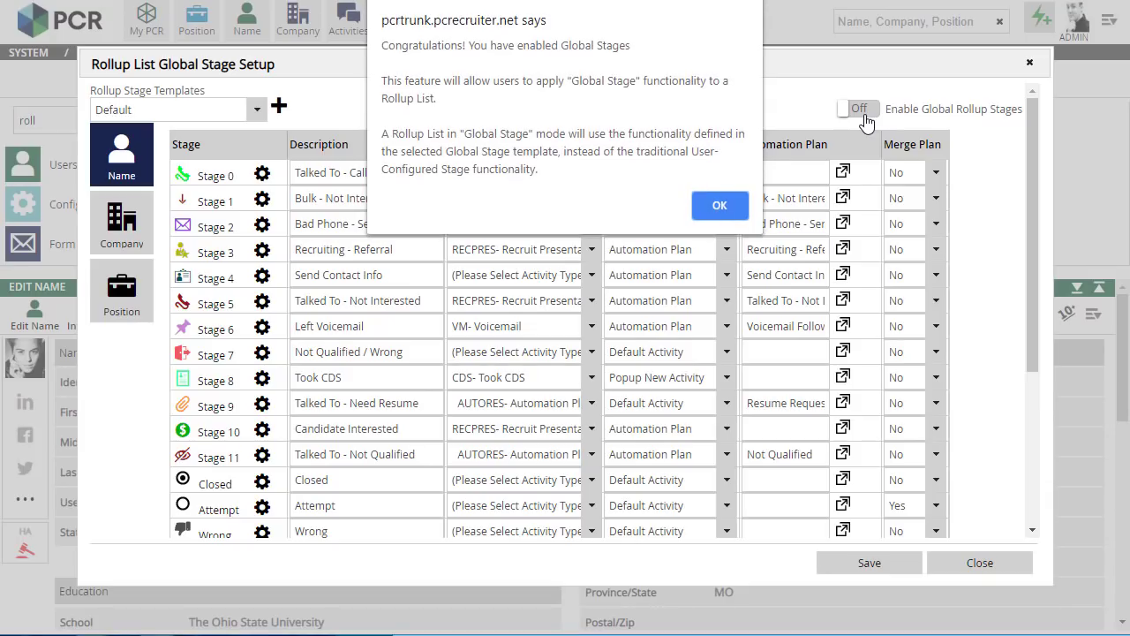
{"action": "left_click", "coordinate": [720, 210]}
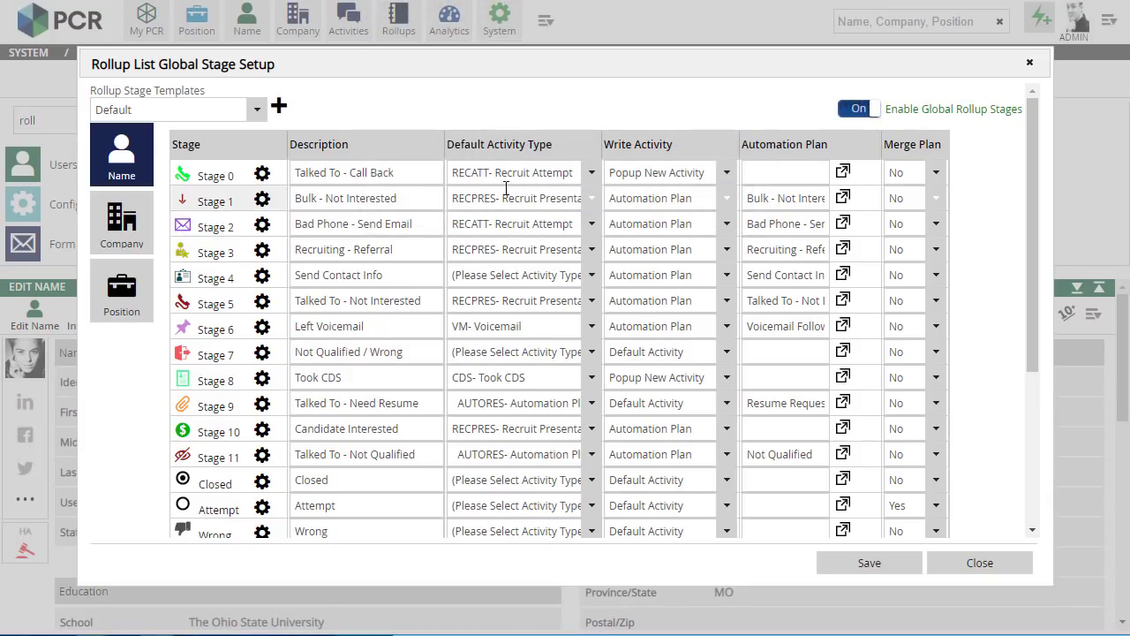
{"action": "left_click", "coordinate": [257, 112]}
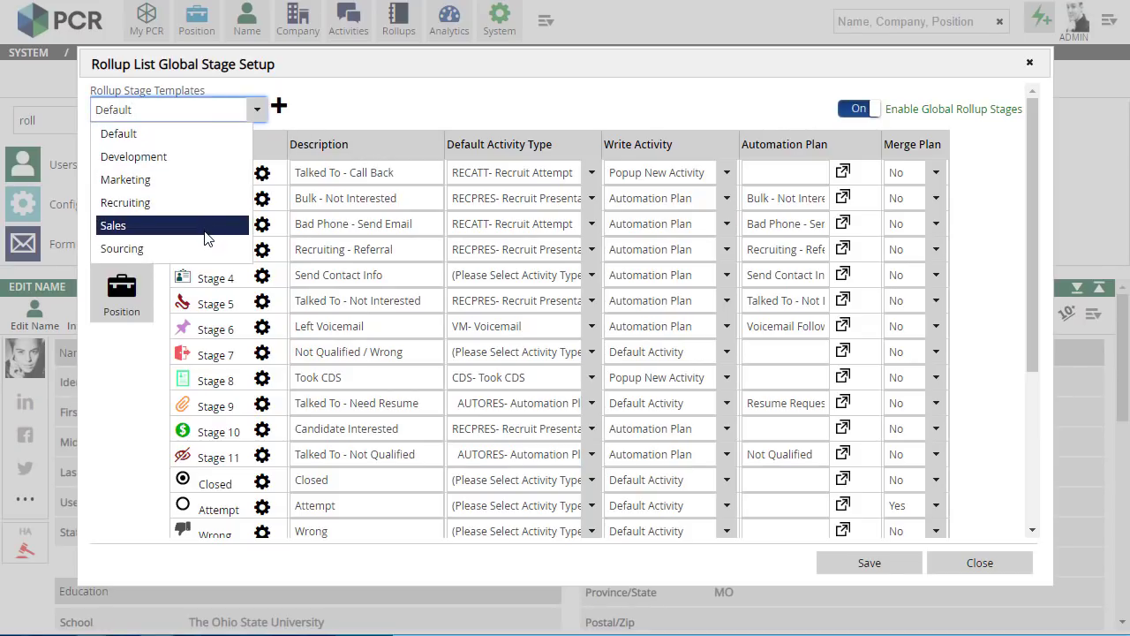
{"action": "left_click", "coordinate": [203, 181]}
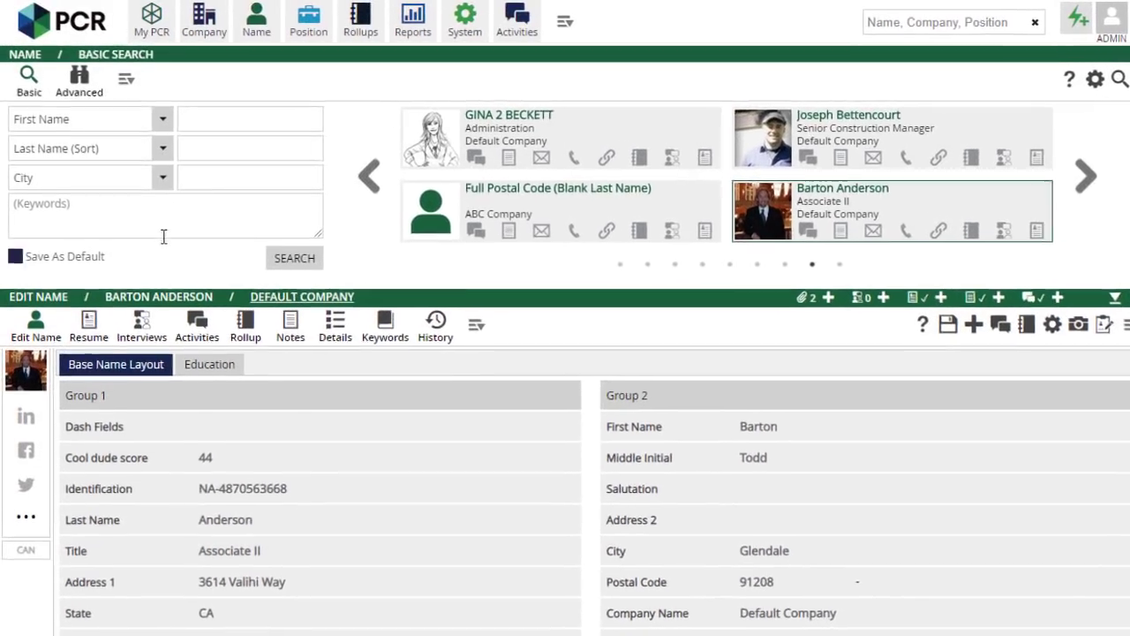
Search the name records for the keywords "sales development management".
{"action": "left_click", "coordinate": [145, 216]}
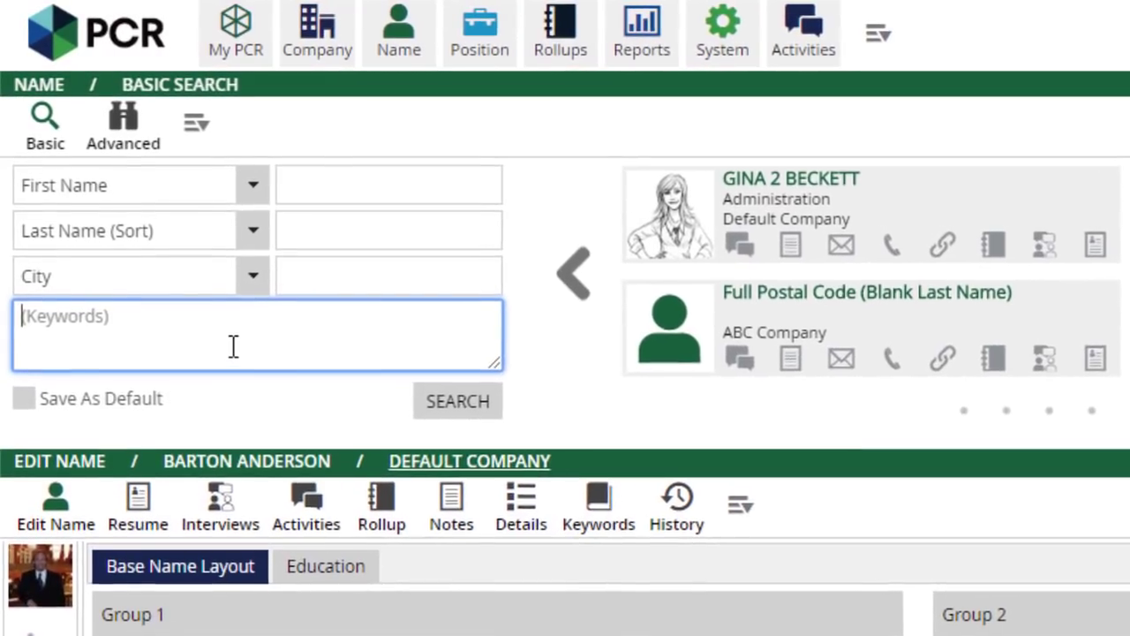
{"action": "type", "text": "sales"}
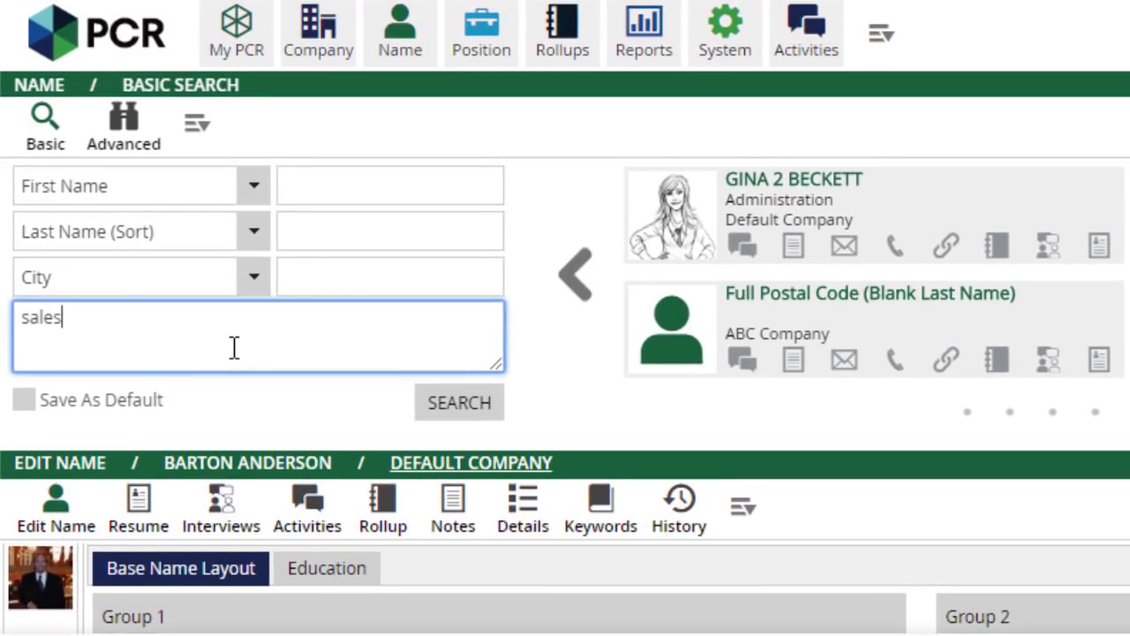
{"action": "type", "text": " development management"}
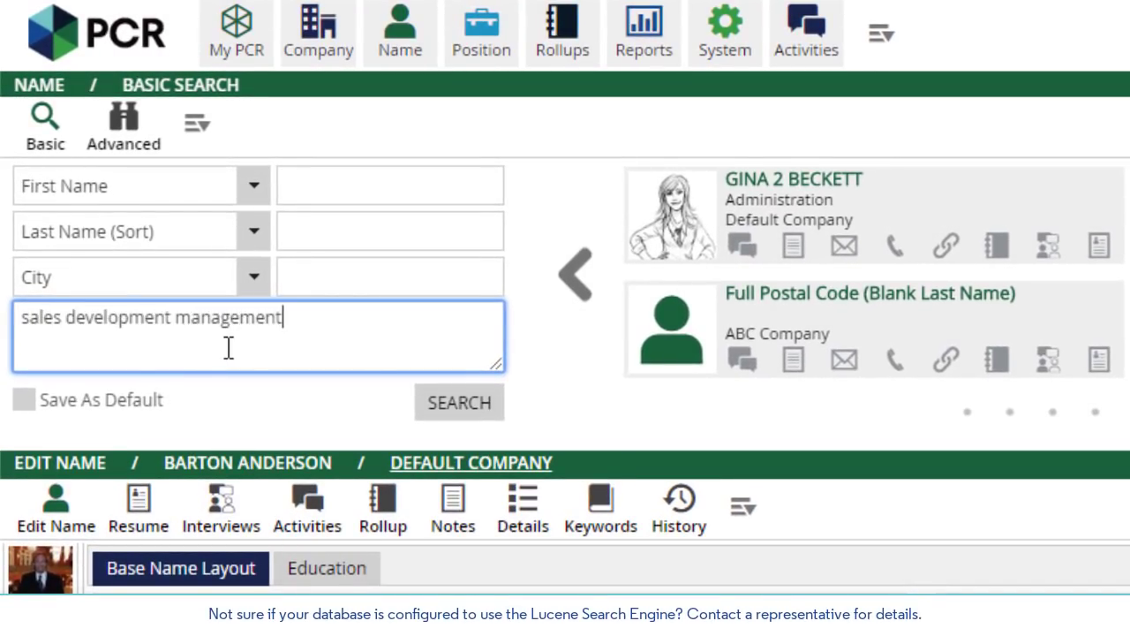
{"action": "left_click", "coordinate": [442, 408]}
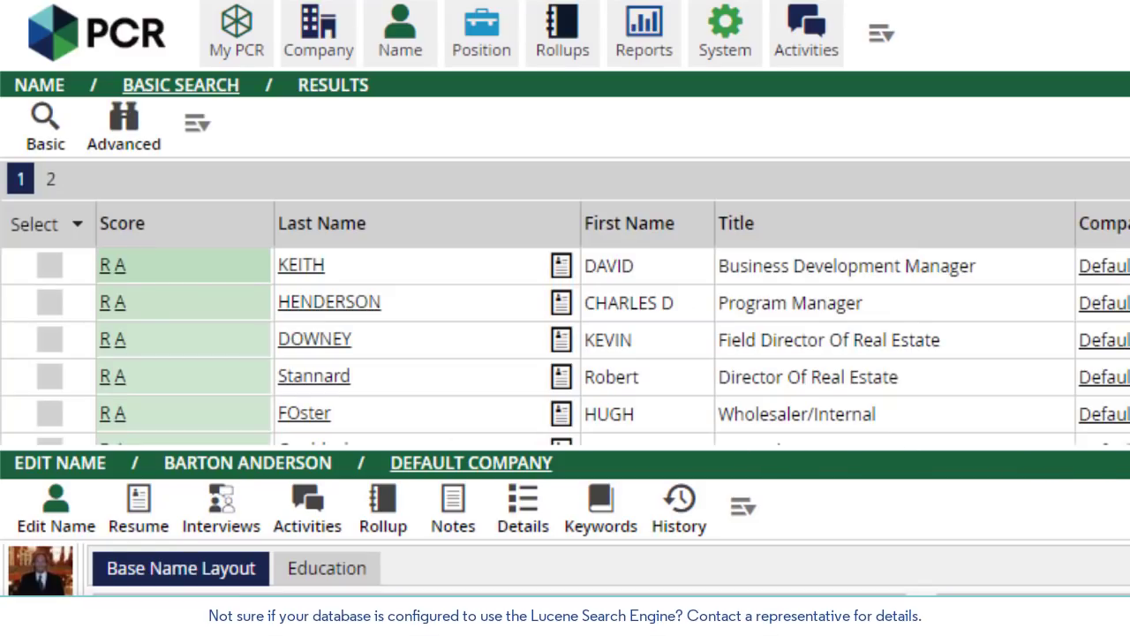